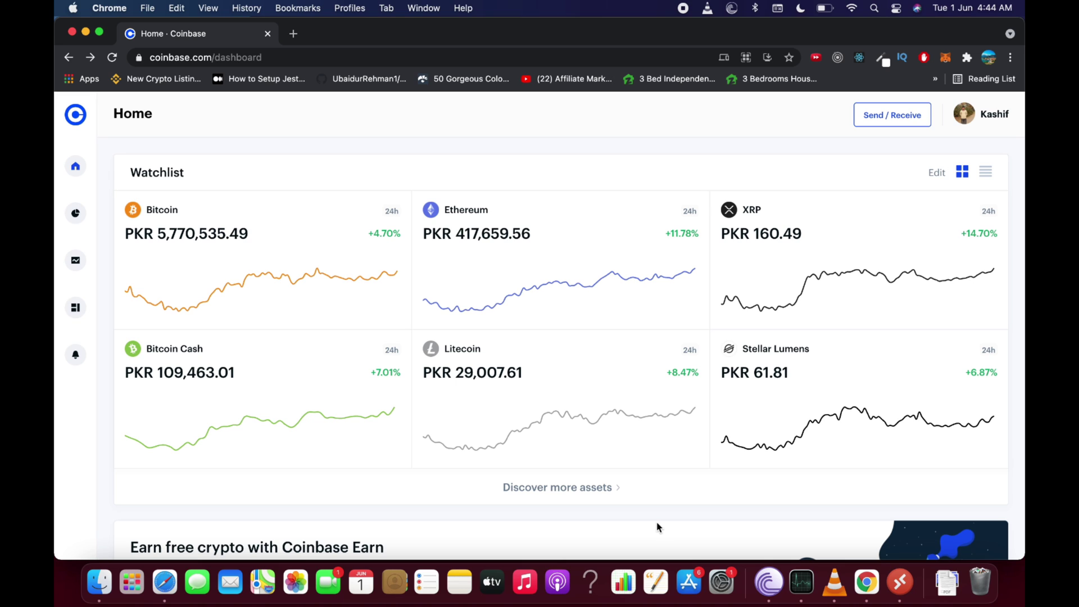
Step: Unlock the MetaMask wallet with the password to show Account 1's 0 BNB balance
click(946, 57)
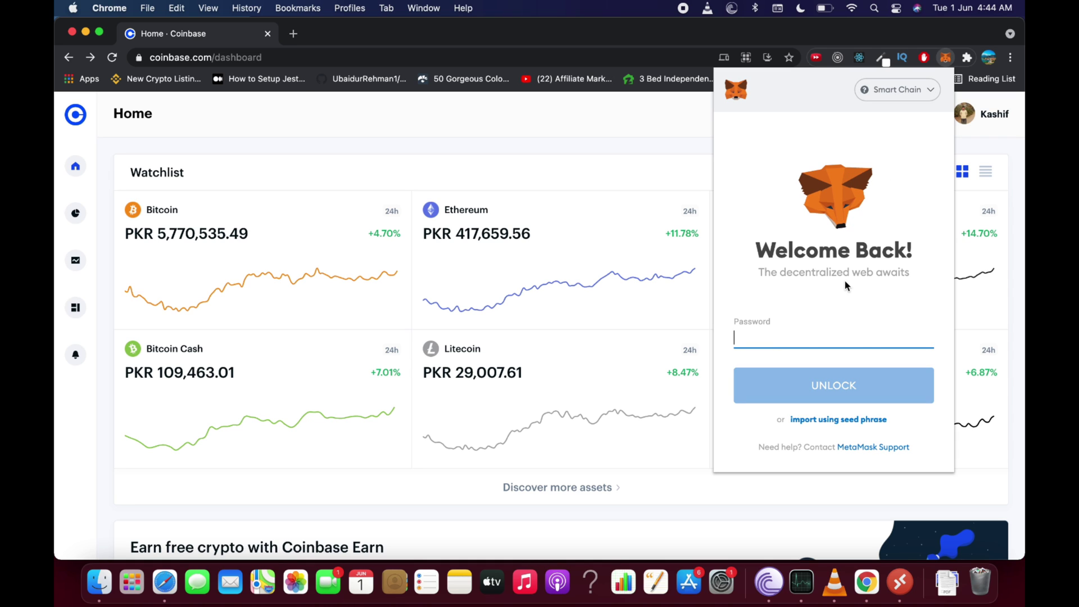
text(*)
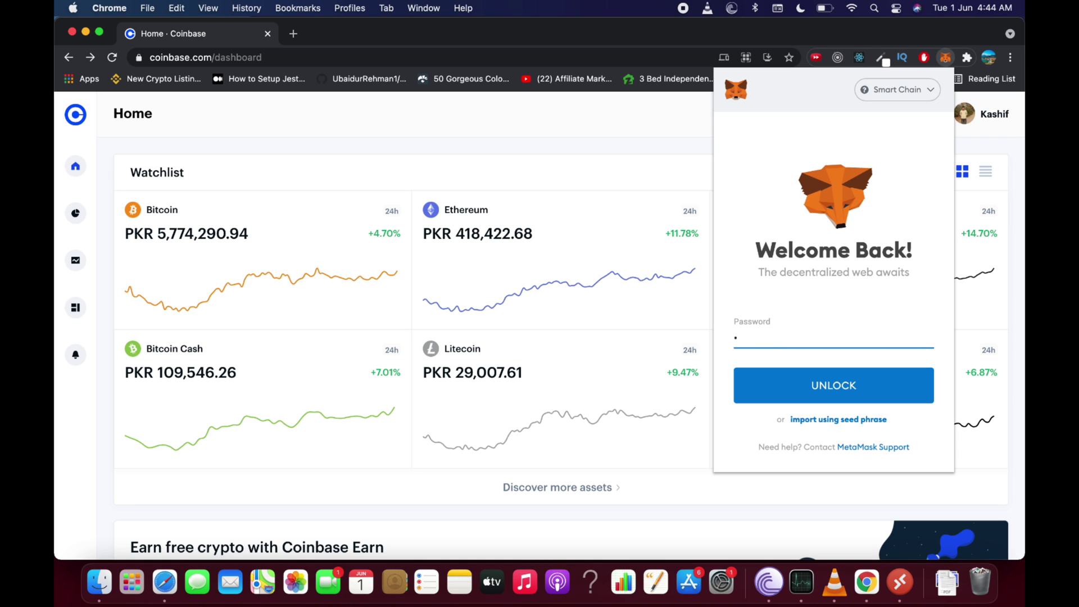
text(***)
text(****)
key(Return)
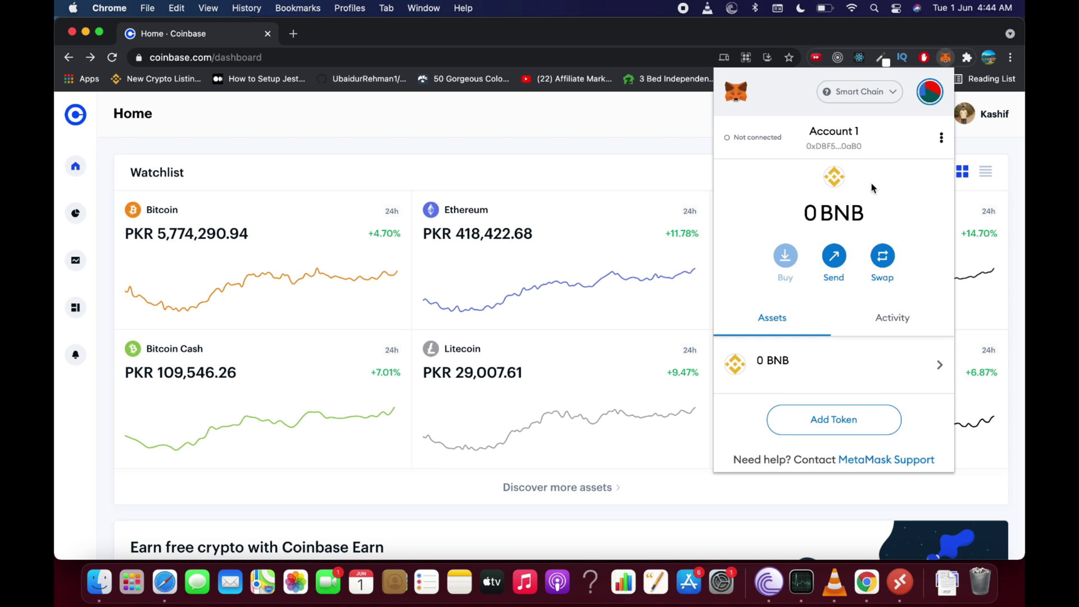
Step: Switch the MetaMask network from Smart Chain to Ethereum Mainnet
click(873, 93)
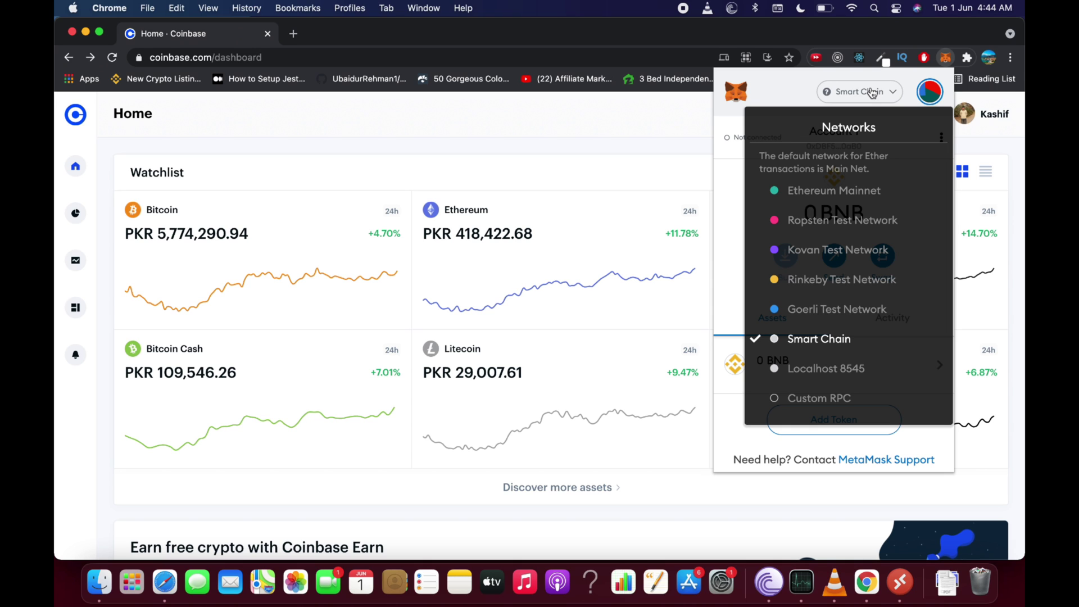
click(850, 195)
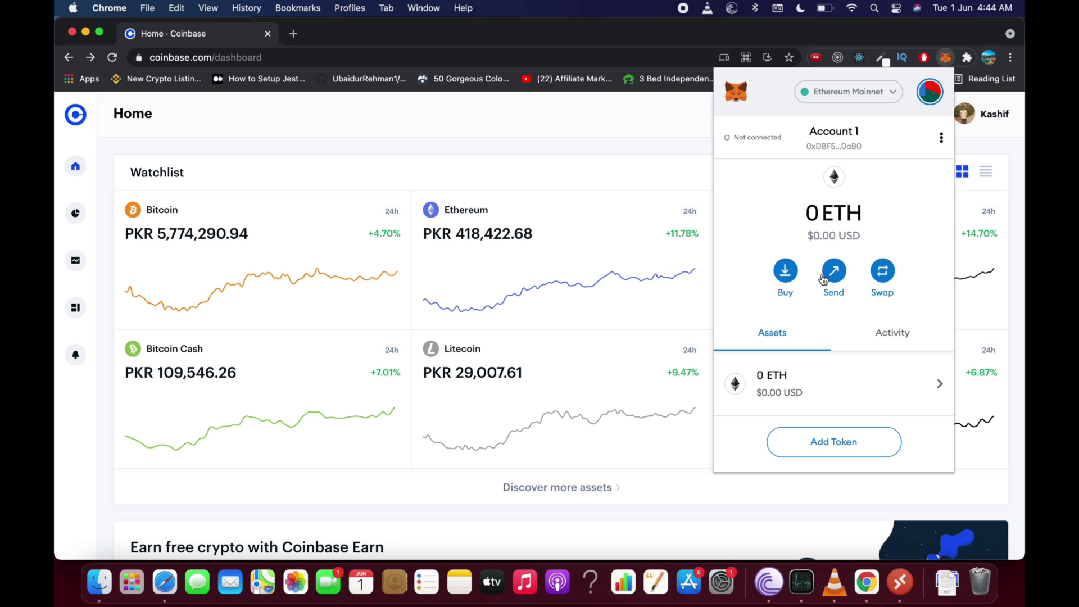
Step: Copy Account 1's full Ethereum address from its View Account QR-code panel
click(792, 272)
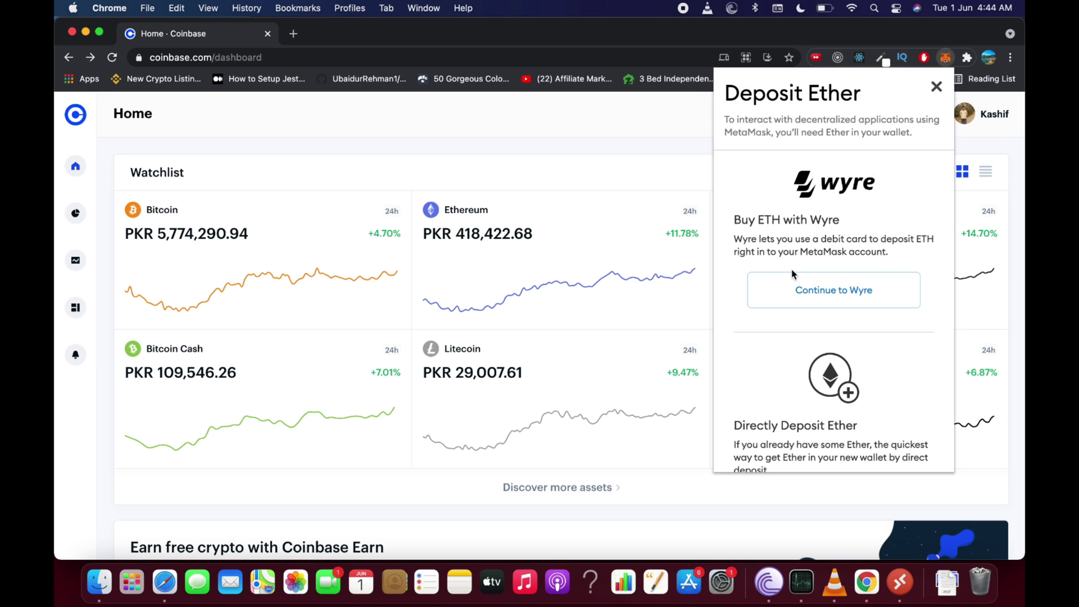
scroll(800, 304, down, 2)
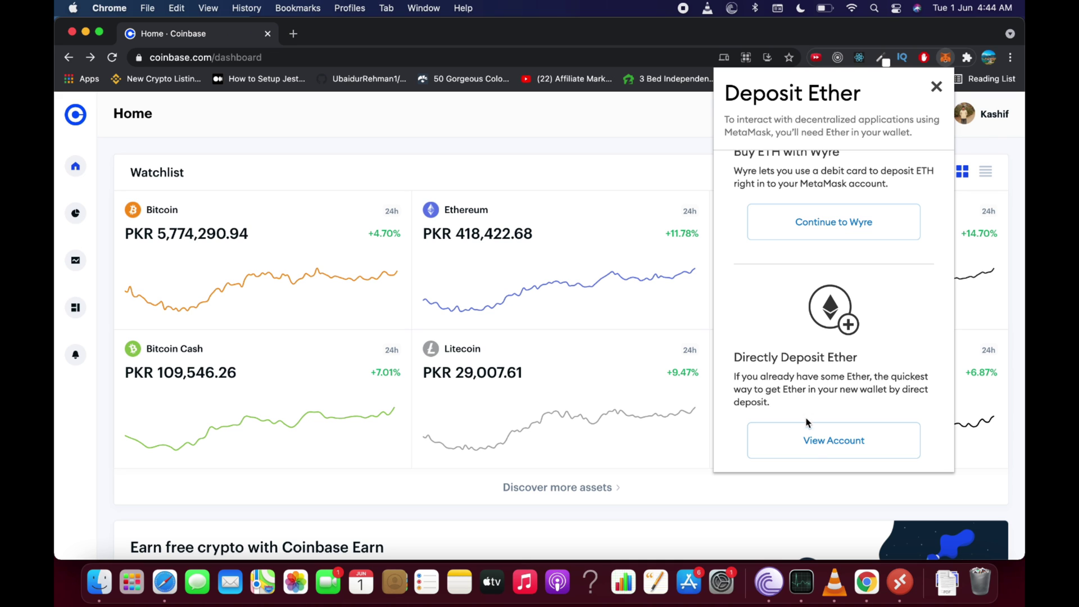
click(827, 447)
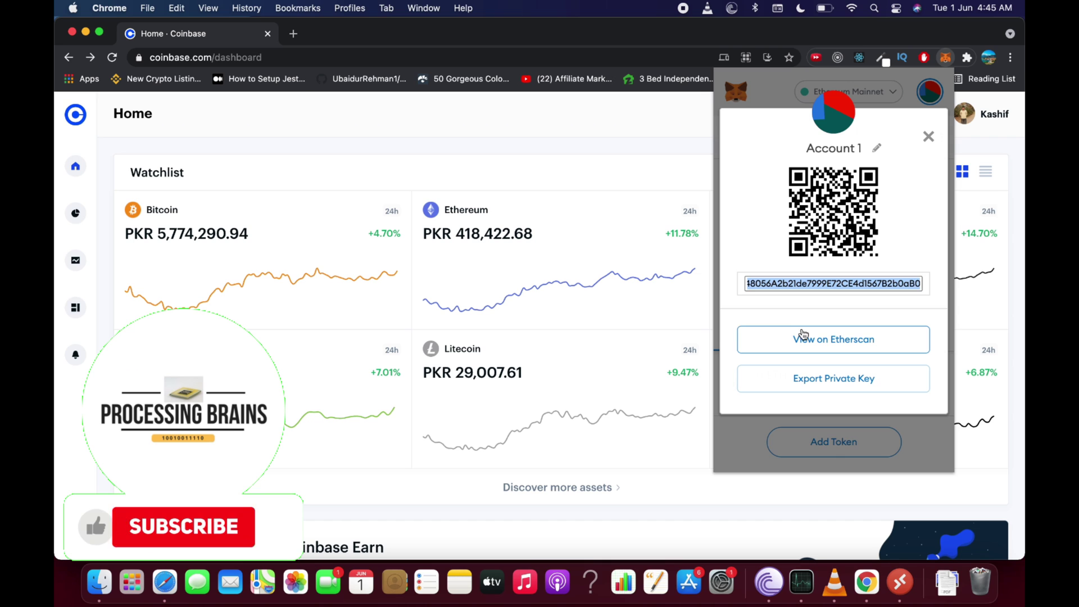
right_click(844, 278)
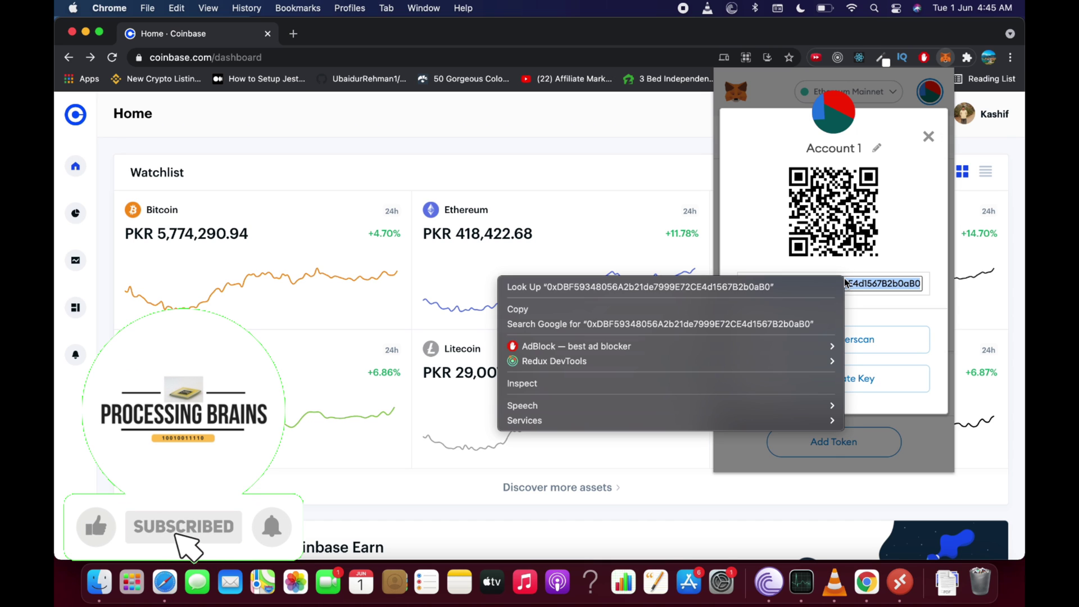
click(782, 309)
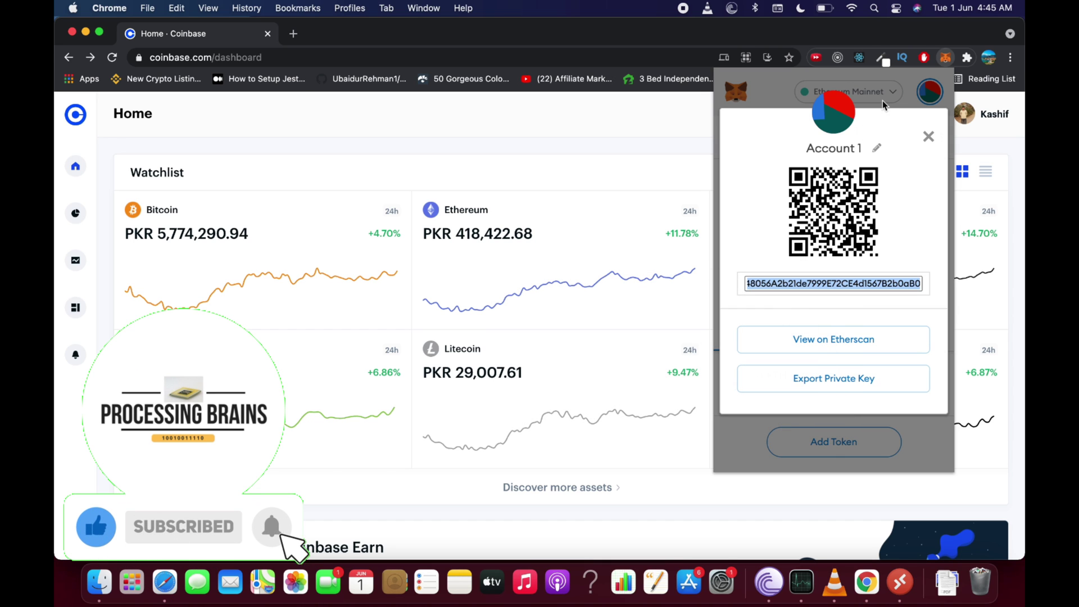
Step: Close the account details, recopy the Account 1 address, and dismiss MetaMask to reveal Coinbase
click(928, 136)
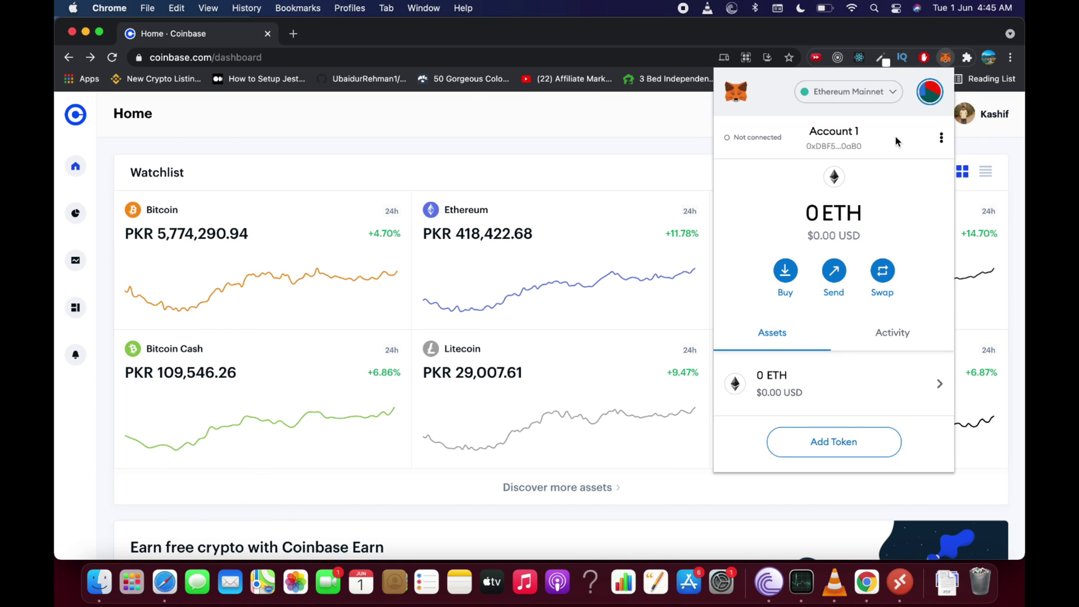
click(840, 148)
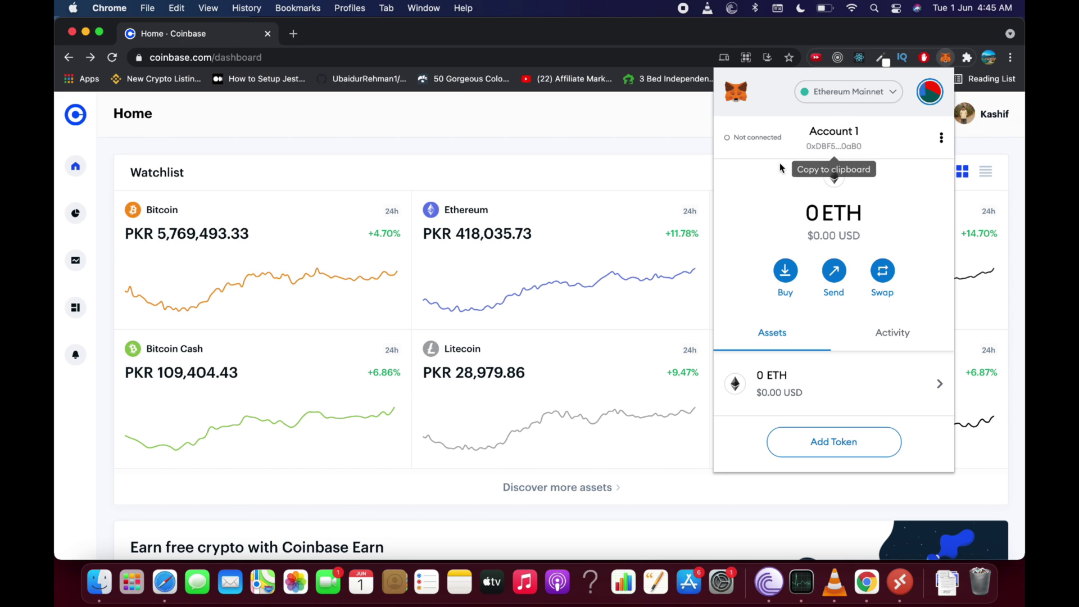
click(671, 150)
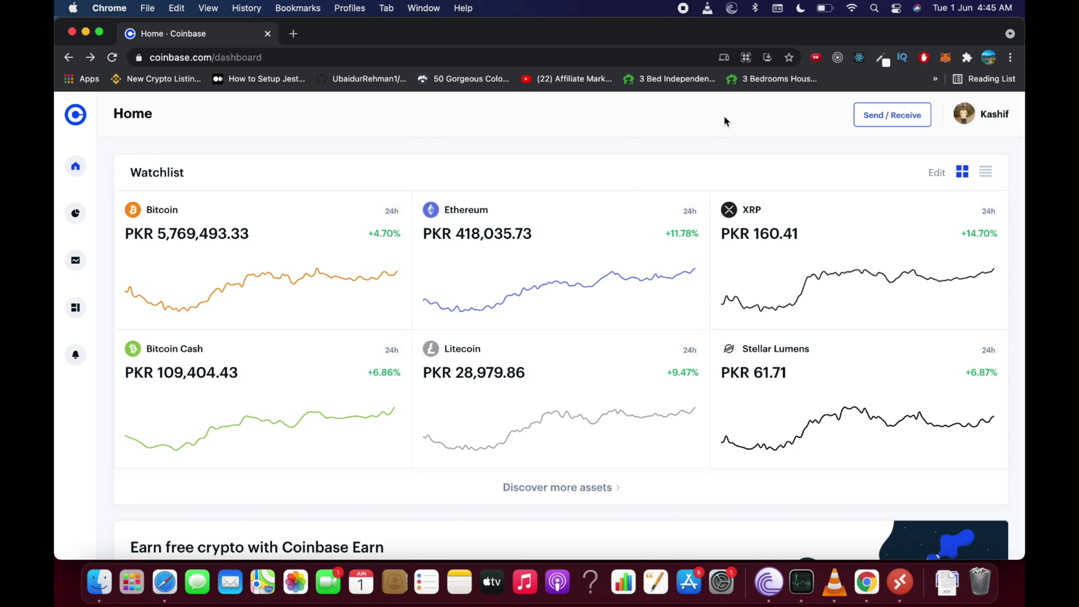
Step: Open Coinbase's Send / Receive form and choose Ethereum as the Pay with asset
click(886, 117)
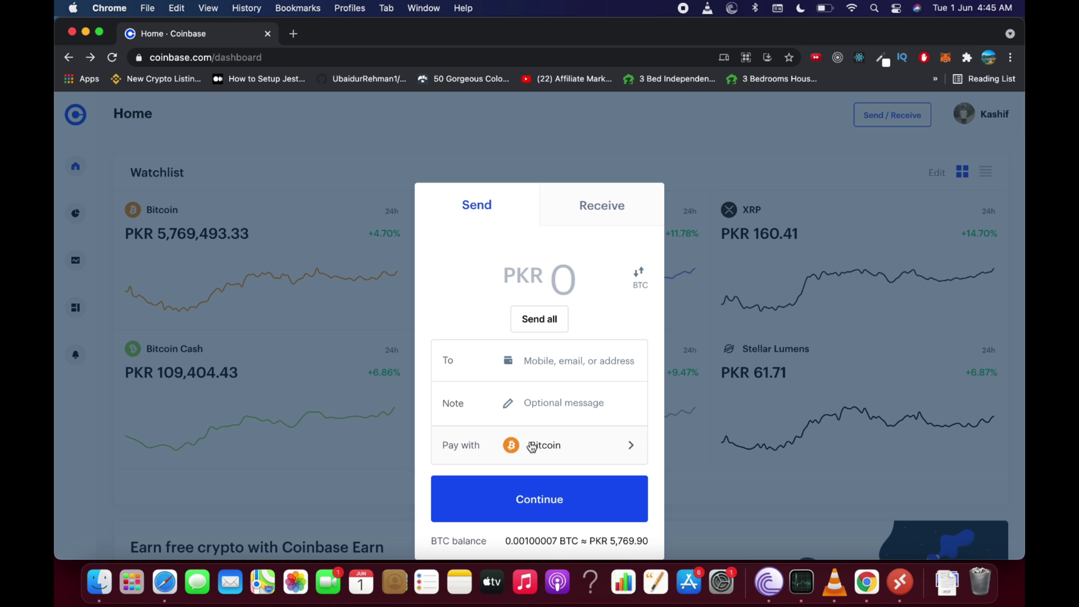
click(542, 447)
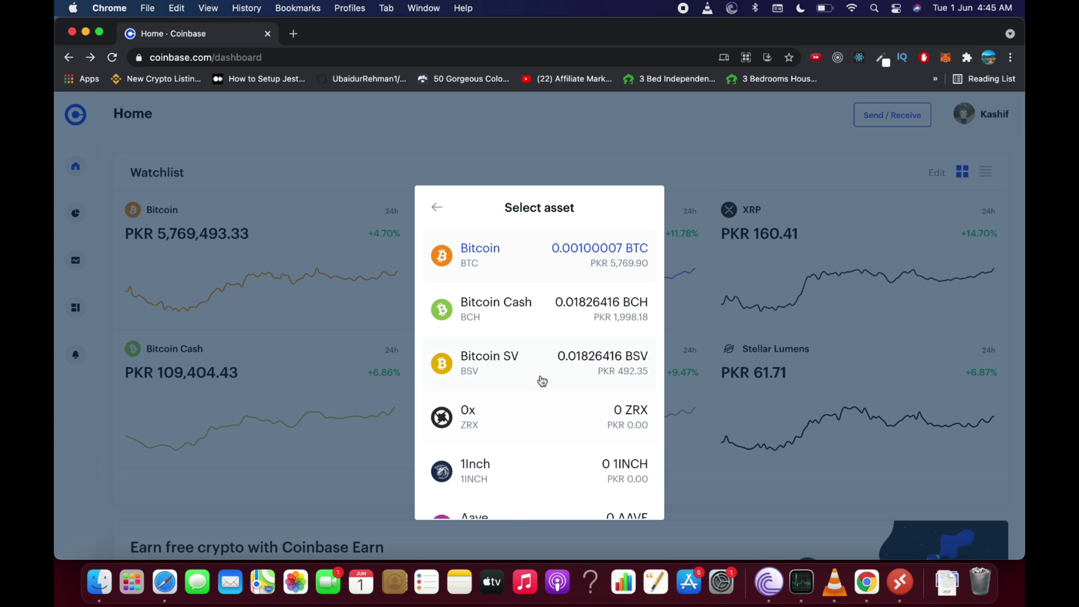
scroll(541, 382, down, 3)
scroll(541, 381, down, 3)
scroll(542, 381, down, 3)
scroll(541, 381, down, 2)
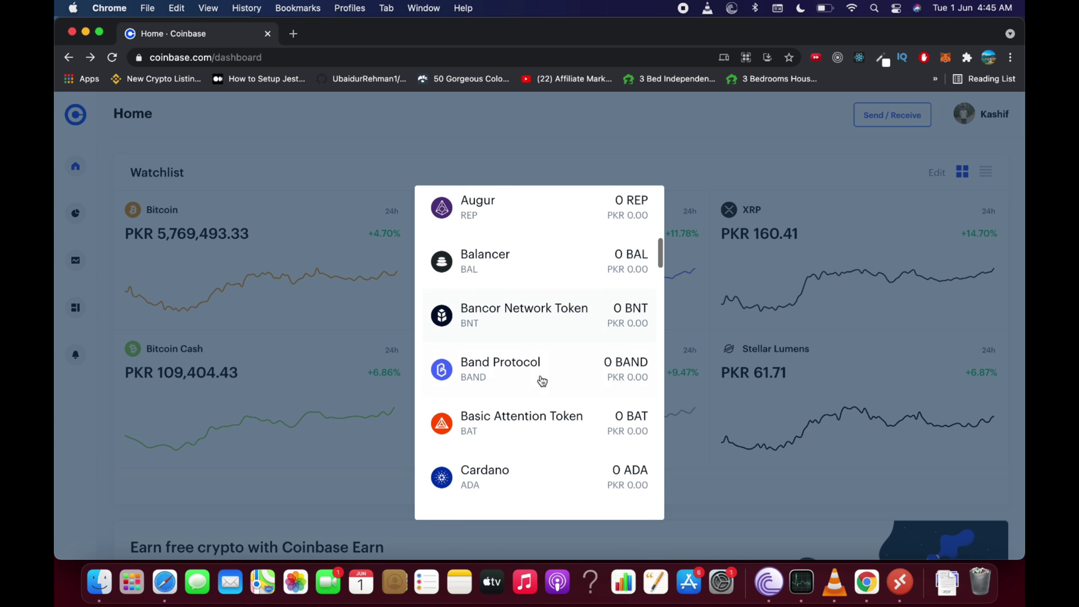
scroll(541, 381, up, 5)
scroll(542, 381, down, 4)
scroll(542, 381, down, 1)
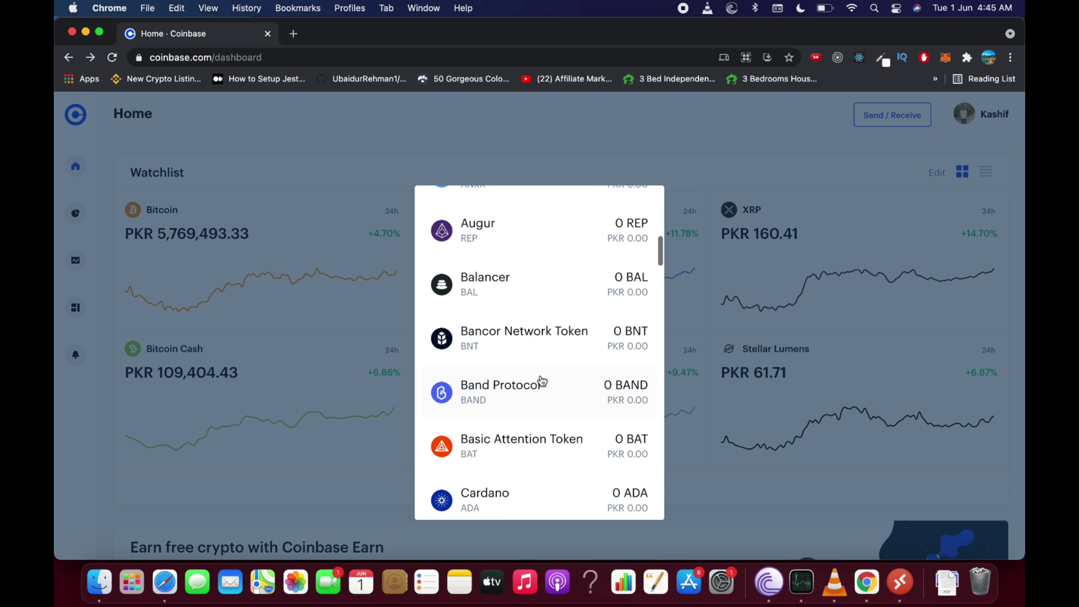
scroll(542, 381, down, 3)
scroll(541, 381, down, 3)
scroll(541, 381, down, 4)
scroll(542, 381, down, 3)
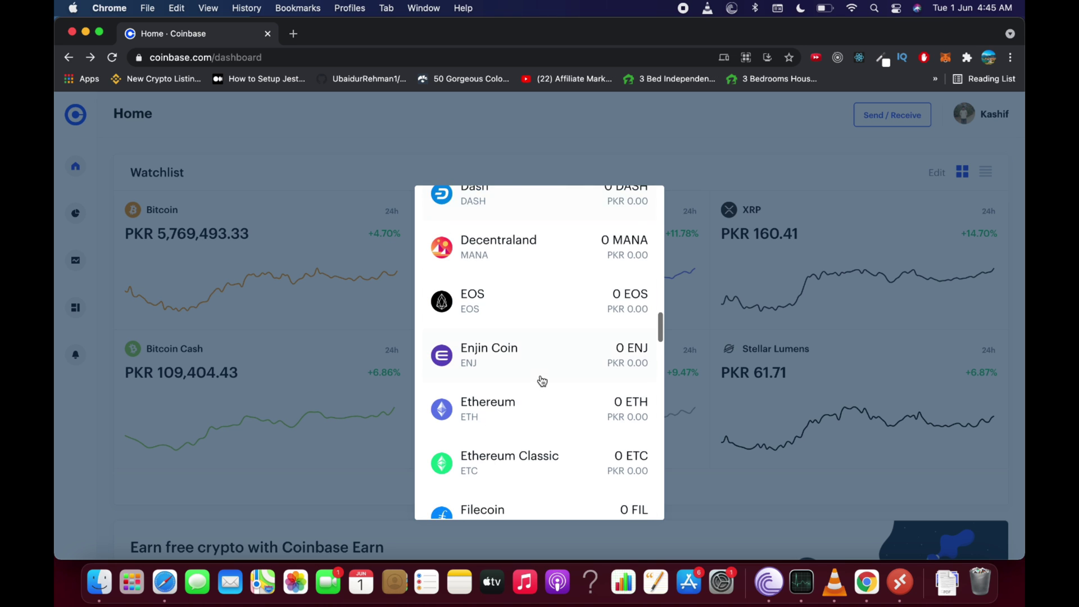
scroll(542, 382, down, 2)
scroll(540, 384, down, 2)
click(511, 270)
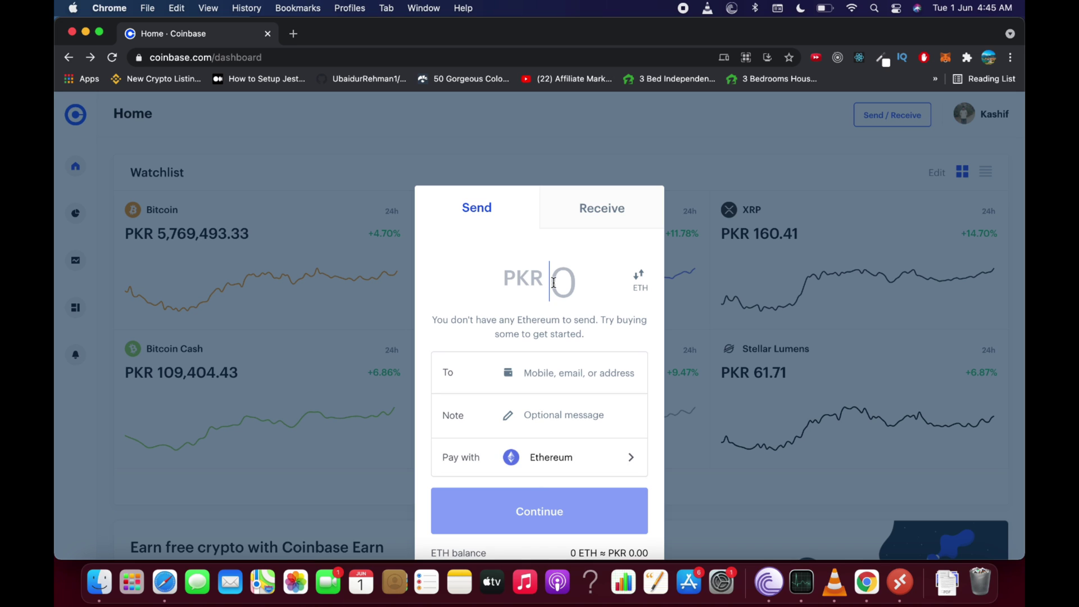
Step: Show the send amount in ETH rather than PKR and paste the copied address into To
click(638, 275)
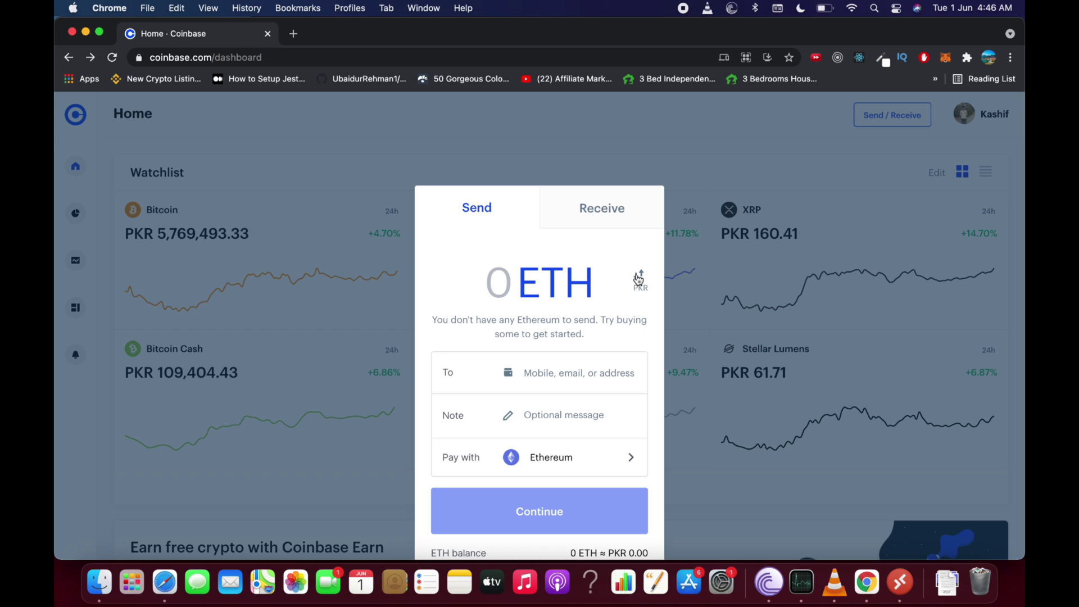
click(638, 278)
click(639, 279)
click(560, 368)
key(super+v)
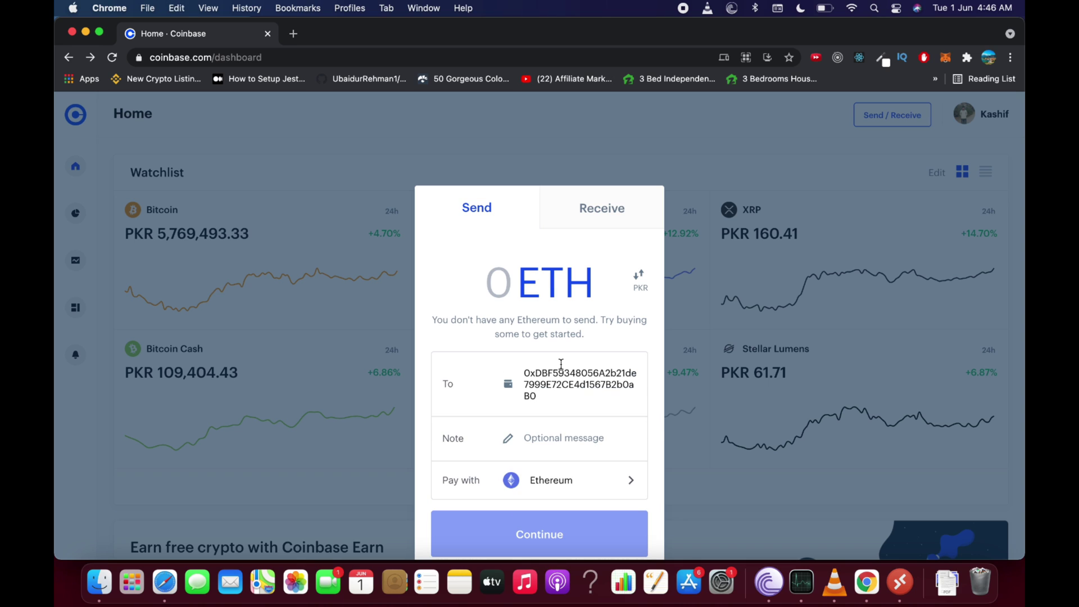